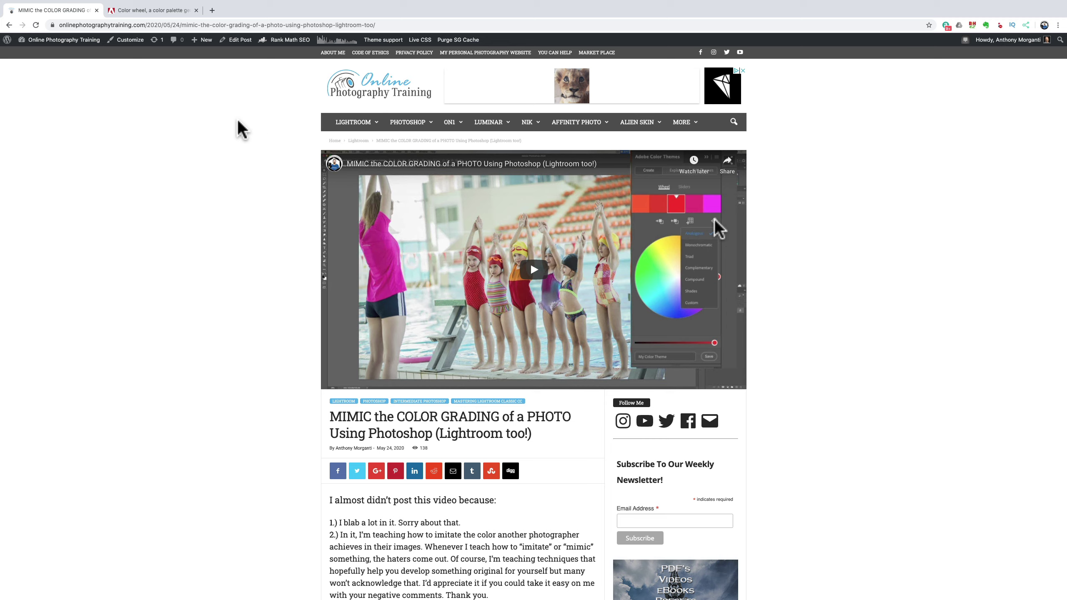
- Switch to the Adobe Color browser tab and open its Extract Theme page
{"action": "left_click", "coordinate": [151, 10]}
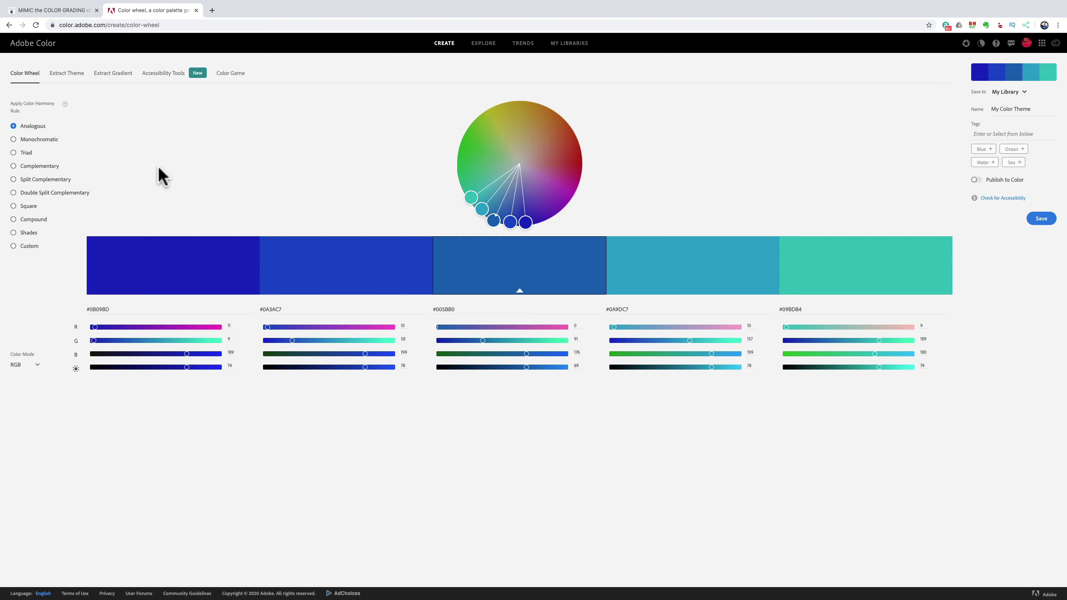
{"action": "left_click", "coordinate": [68, 75]}
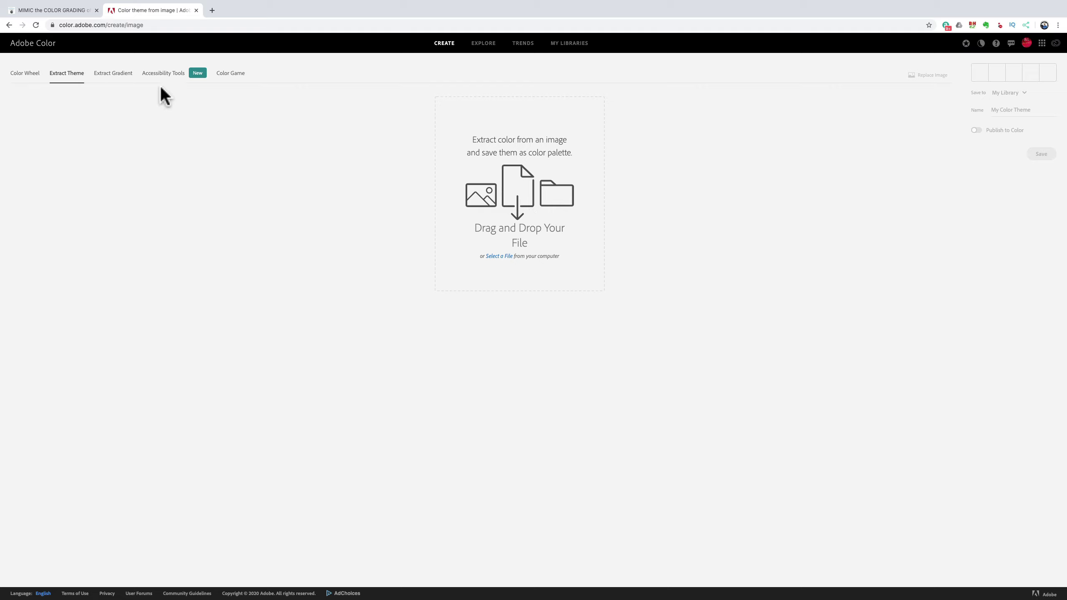
- Switch Adobe Color from Extract Theme to the Extract Gradient page
{"action": "left_click", "coordinate": [114, 75]}
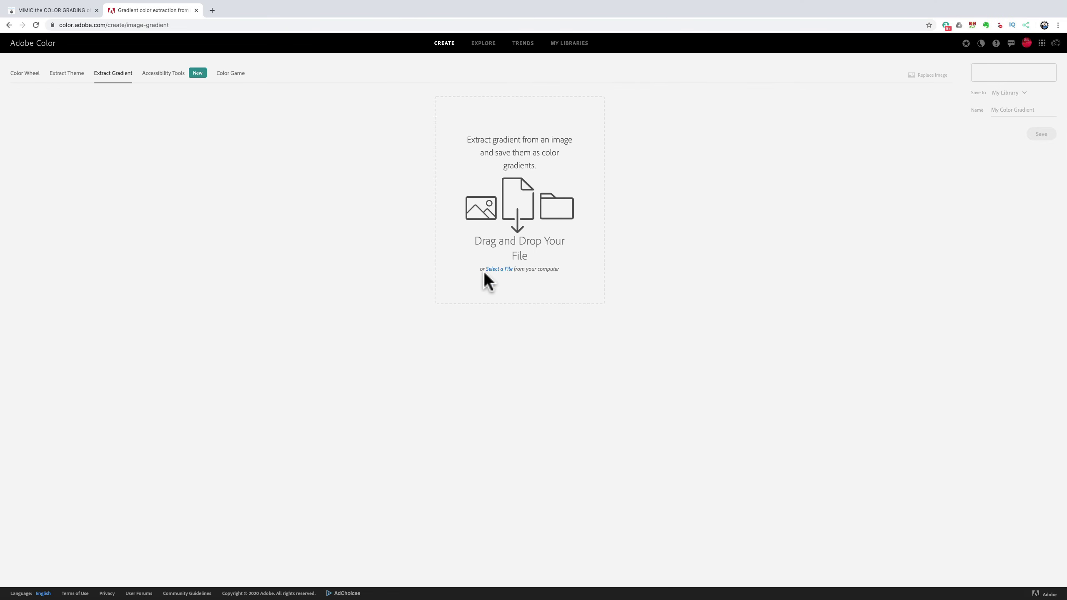
- Upload Pans Labyrinth.jpg to extract a three-stop gradient: #B8B45D, #61310D, #C8F6AB
{"action": "left_click", "coordinate": [498, 269]}
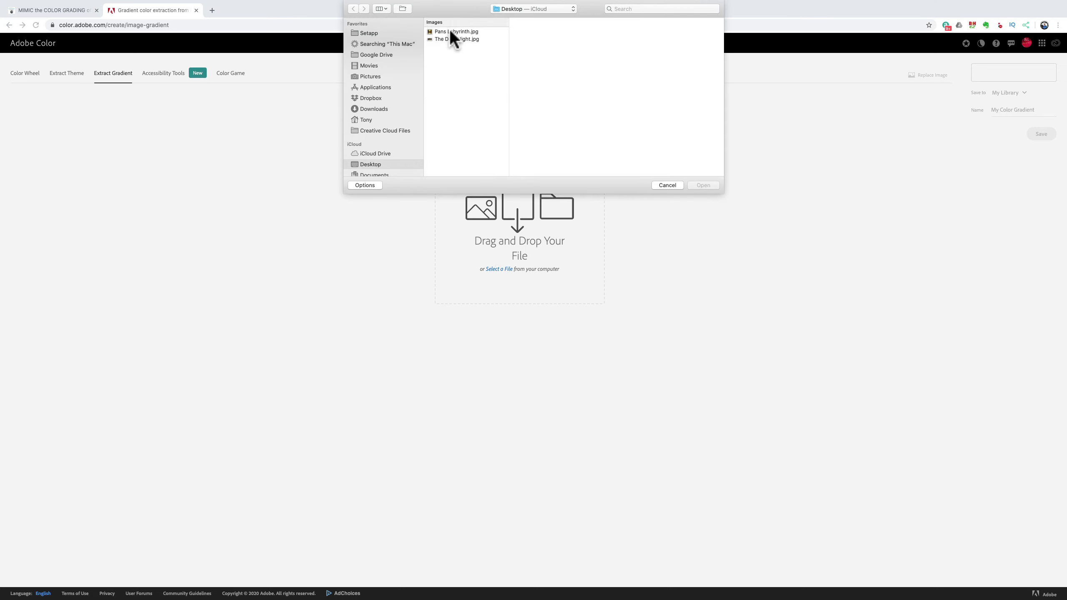
{"action": "left_click", "coordinate": [450, 31]}
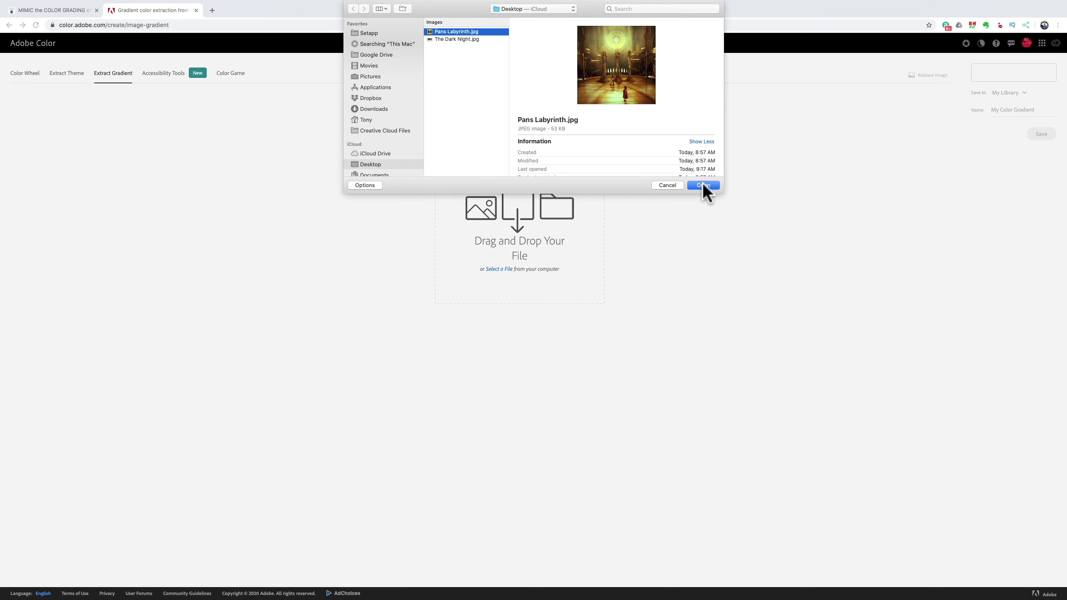
{"action": "left_click", "coordinate": [702, 185]}
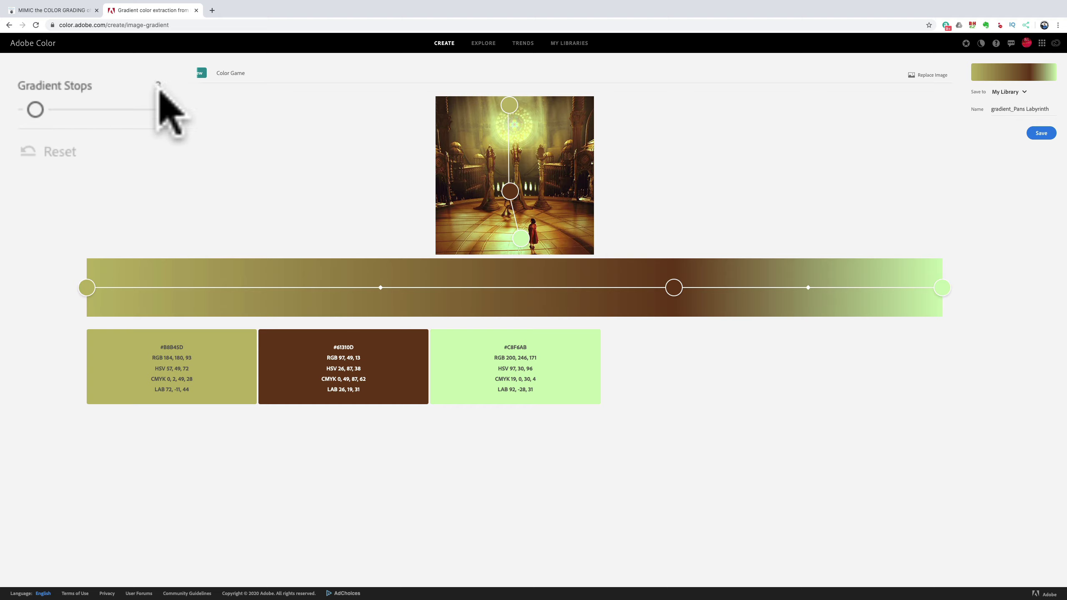
{"action": "mouse_move", "coordinate": [179, 365]}
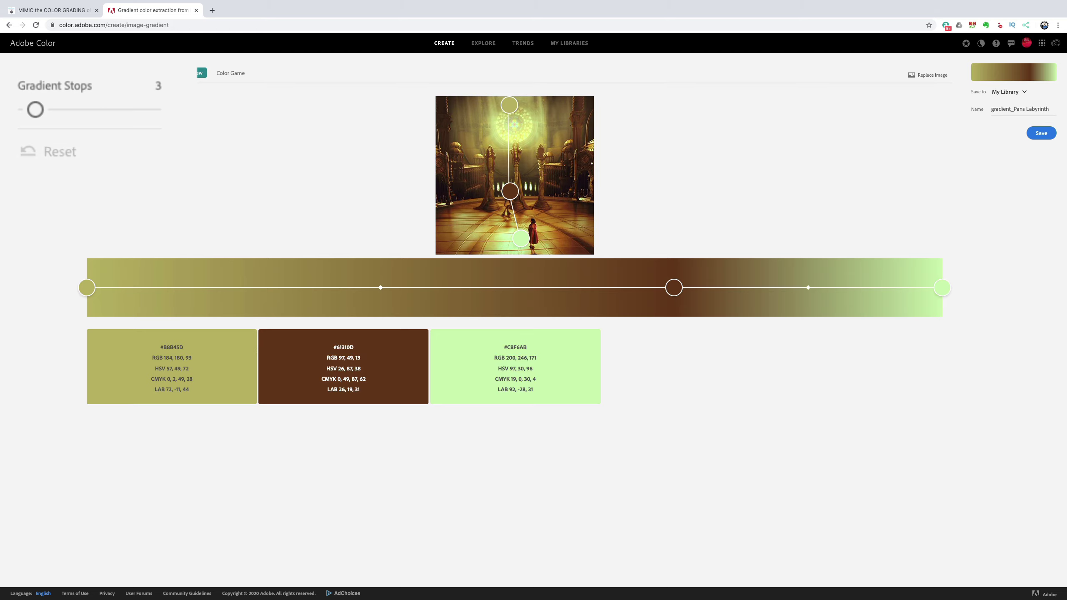
{"action": "left_click_drag", "start_coordinate": [36, 109], "coordinate": [83, 143]}
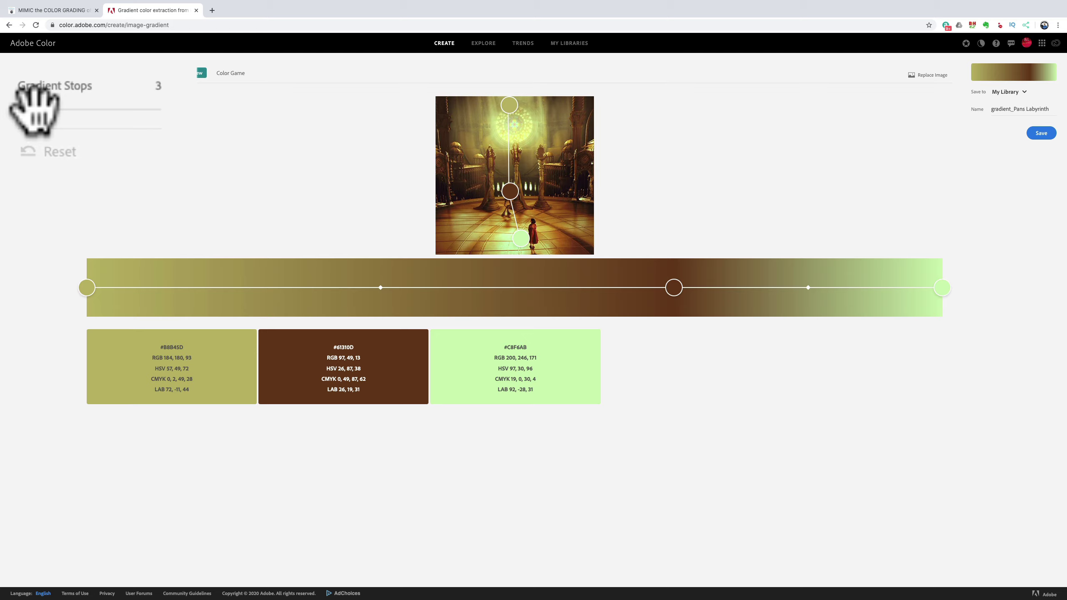
{"action": "left_click_drag", "start_coordinate": [35, 110], "coordinate": [45, 110]}
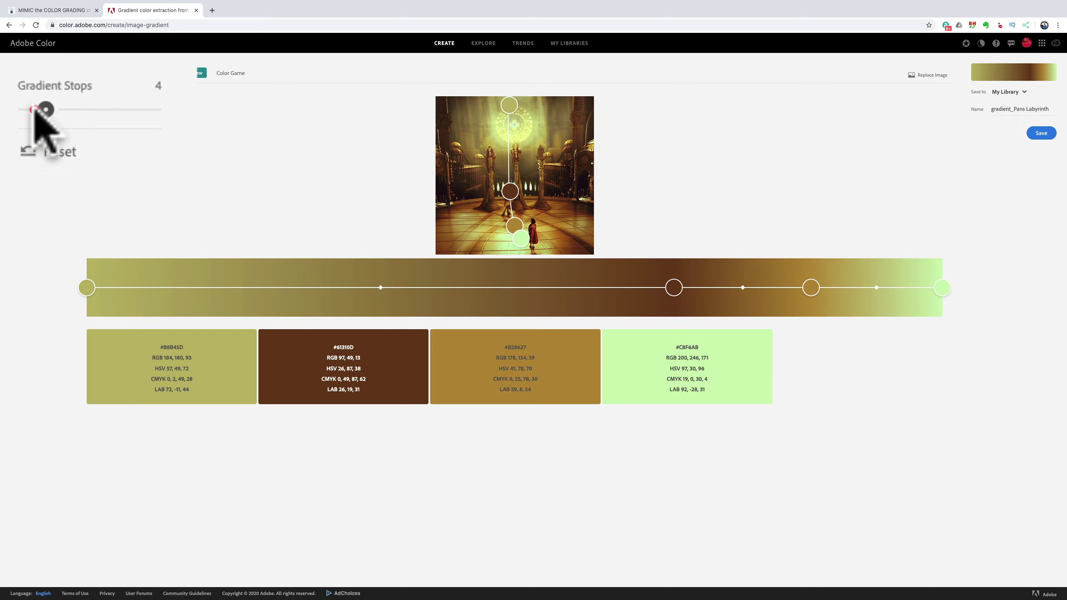
{"action": "left_click", "coordinate": [42, 113]}
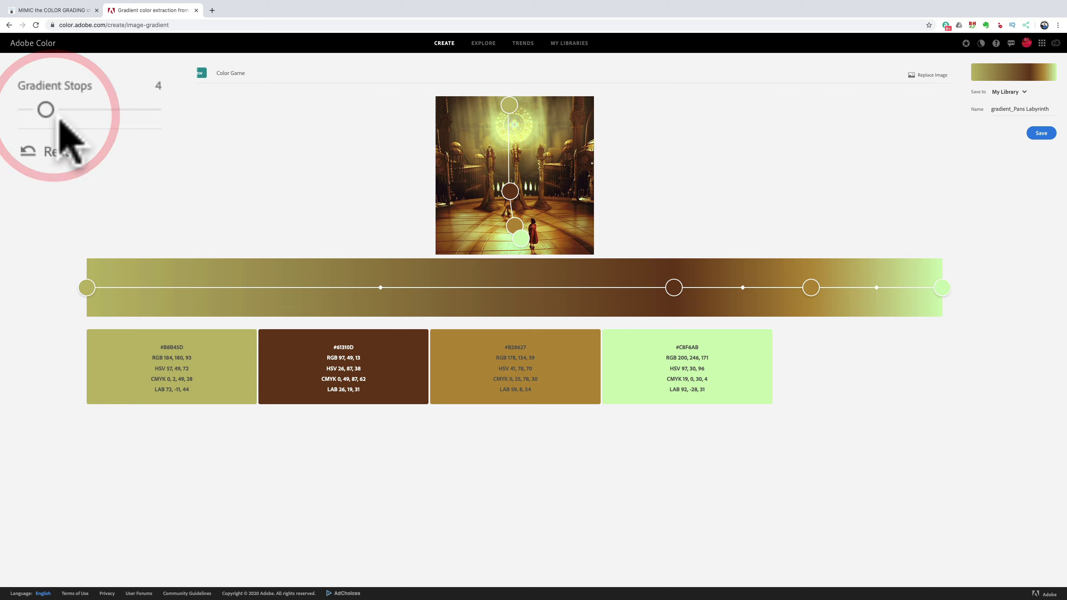
{"action": "left_click", "coordinate": [78, 186]}
{"action": "left_click", "coordinate": [44, 105]}
{"action": "left_click_drag", "start_coordinate": [44, 106], "coordinate": [55, 109]}
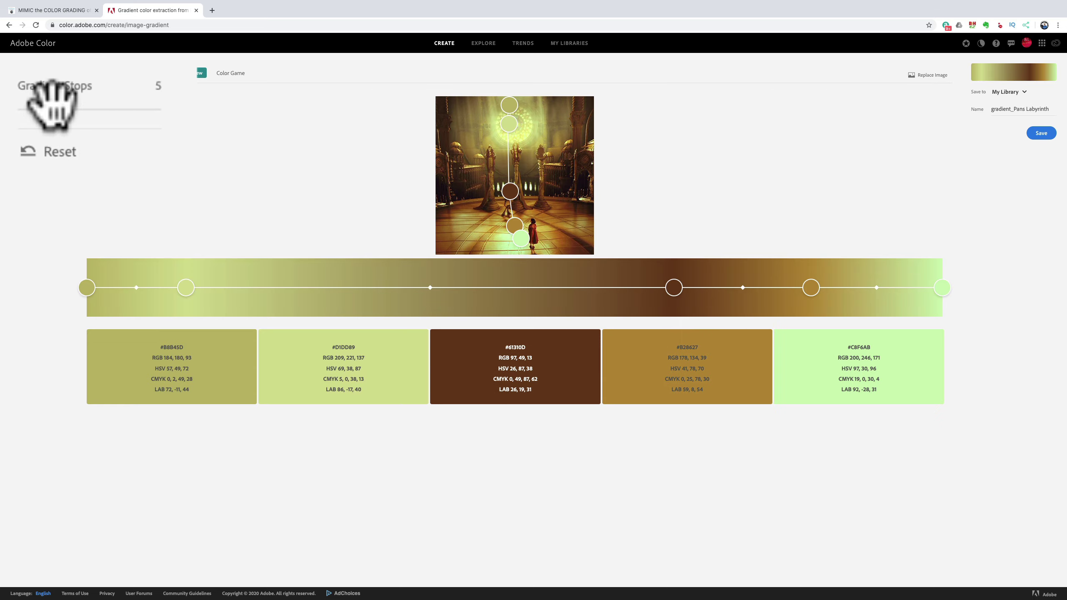
{"action": "left_click_drag", "start_coordinate": [59, 110], "coordinate": [65, 109]}
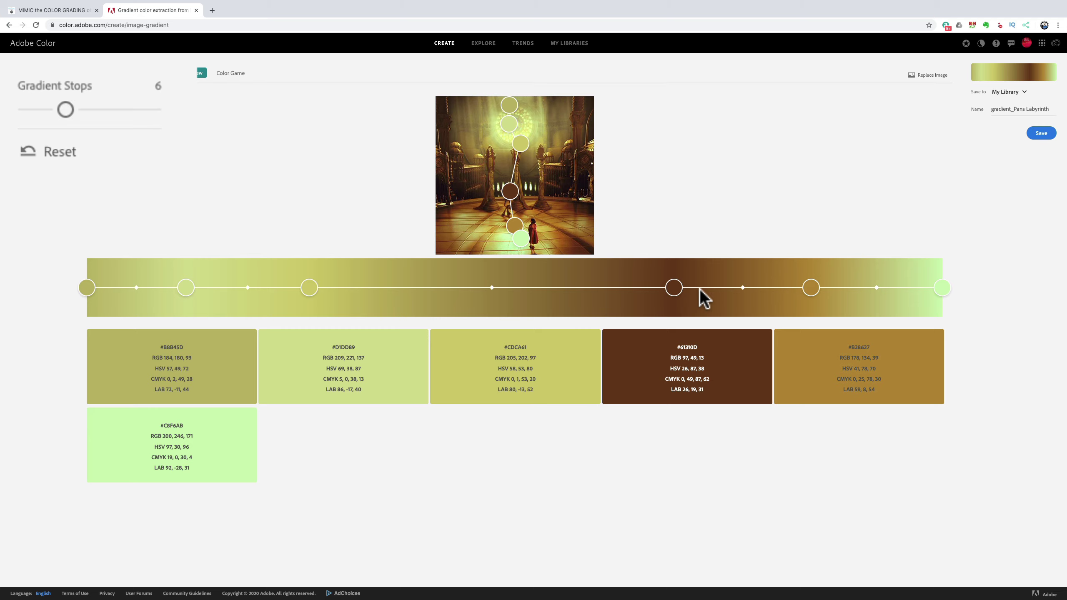
{"action": "left_click", "coordinate": [70, 150]}
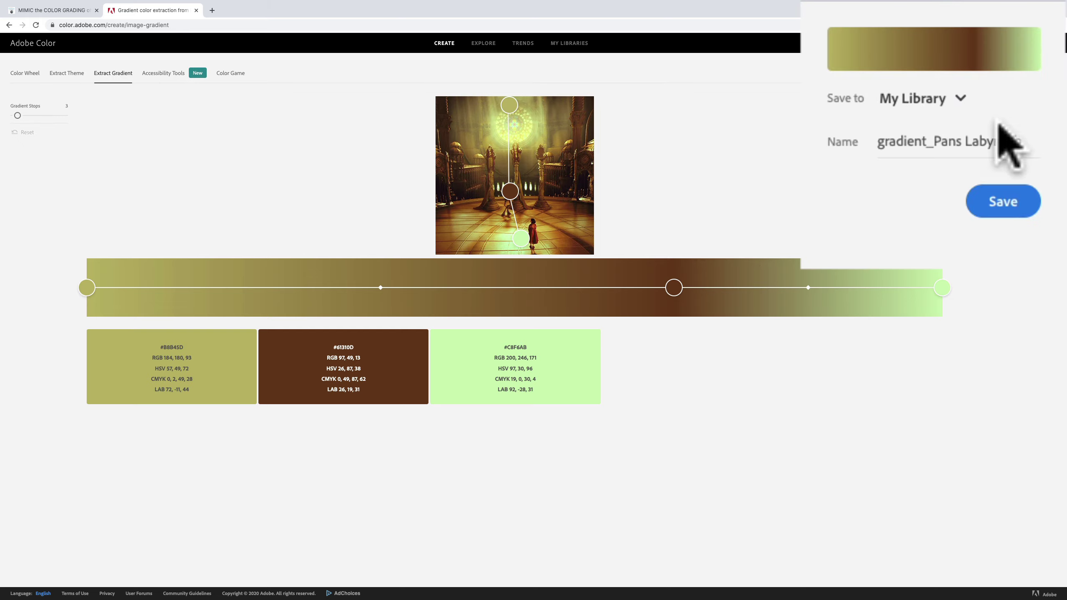
- Save the extracted Pans Labyrinth gradient to My Library
{"action": "left_click", "coordinate": [1004, 202]}
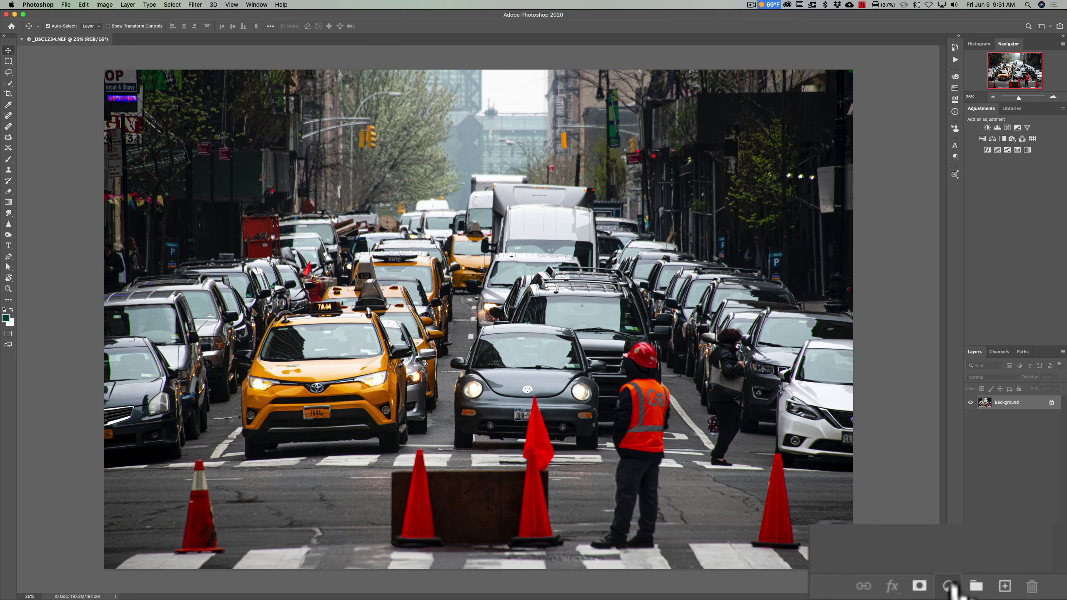
- Add a Gradient Map 1 adjustment layer over the street photo from the Adjustments panel
{"action": "left_click", "coordinate": [1015, 596]}
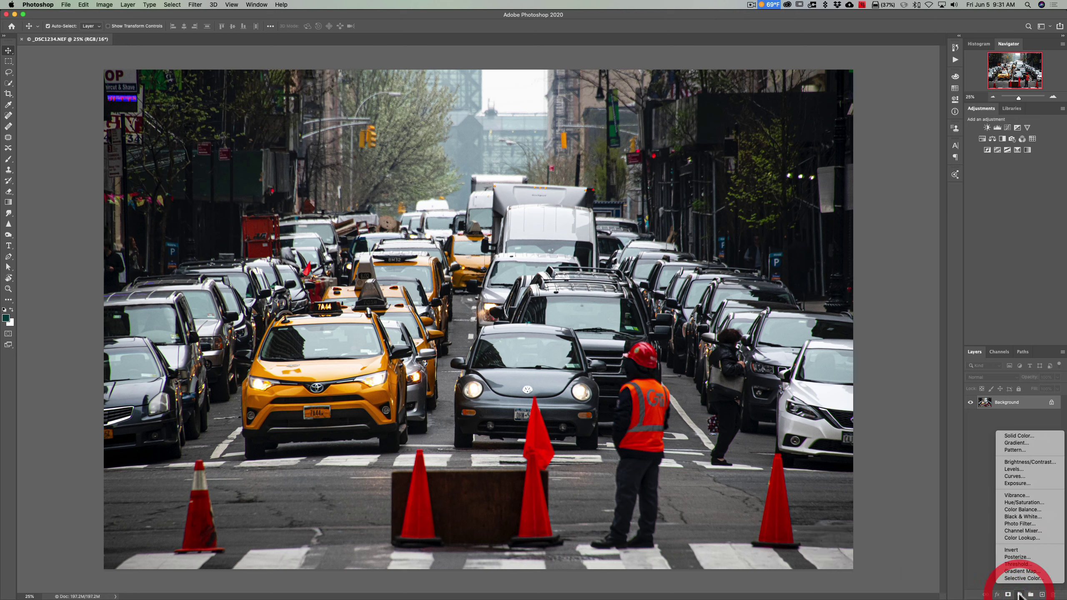
{"action": "left_click", "coordinate": [937, 484]}
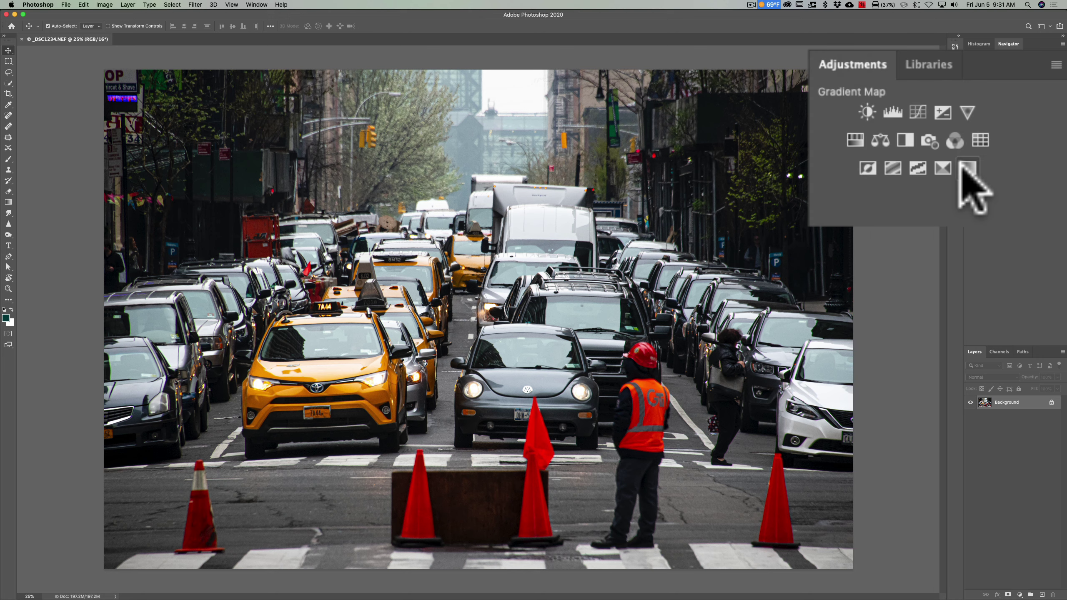
{"action": "left_click", "coordinate": [1027, 150]}
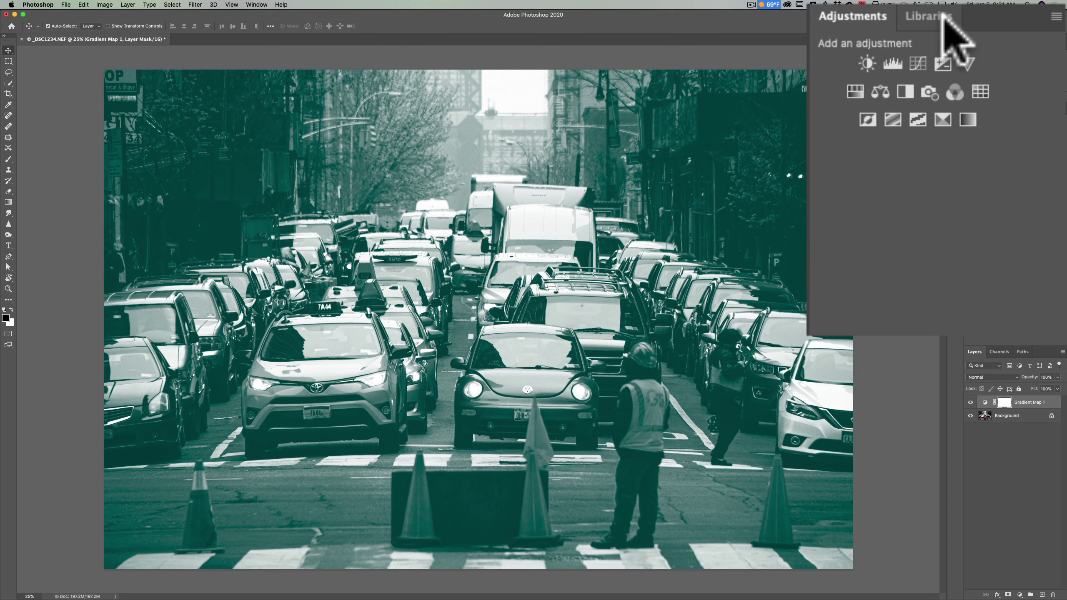
- Create a gradient preset from the library gradient, renamed to 'Pans Labyrinth' without the 'gradient_' prefix
{"action": "left_click", "coordinate": [936, 17]}
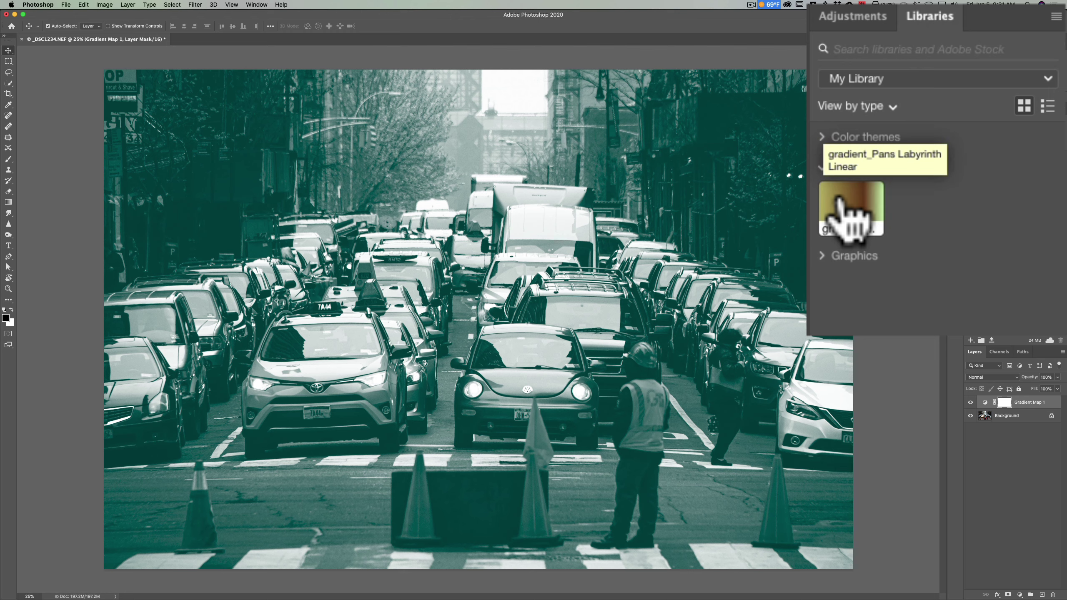
{"action": "right_click", "coordinate": [839, 197]}
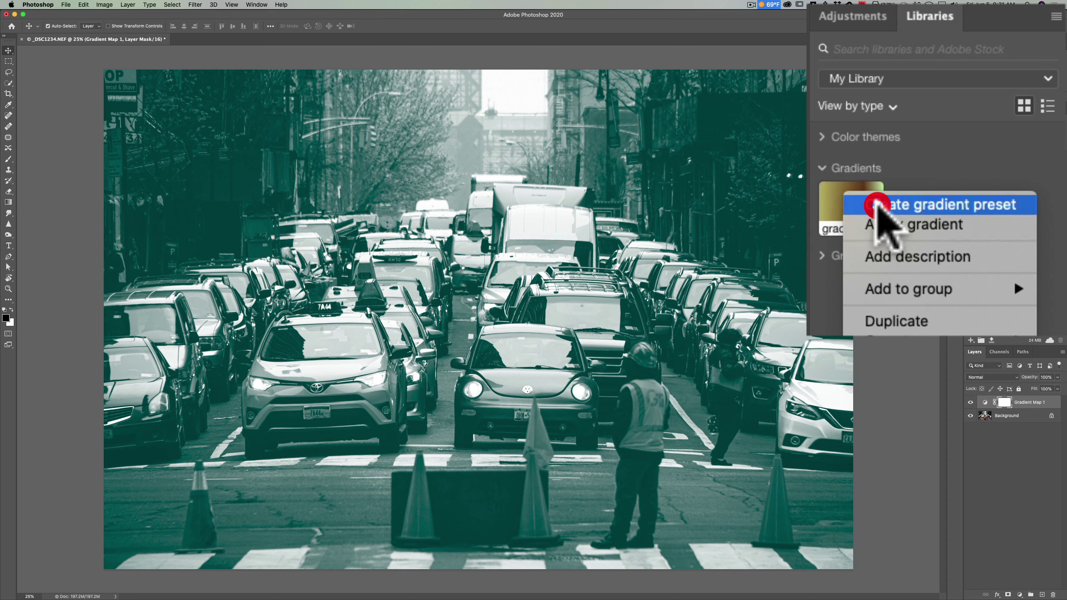
{"action": "left_click", "coordinate": [879, 206]}
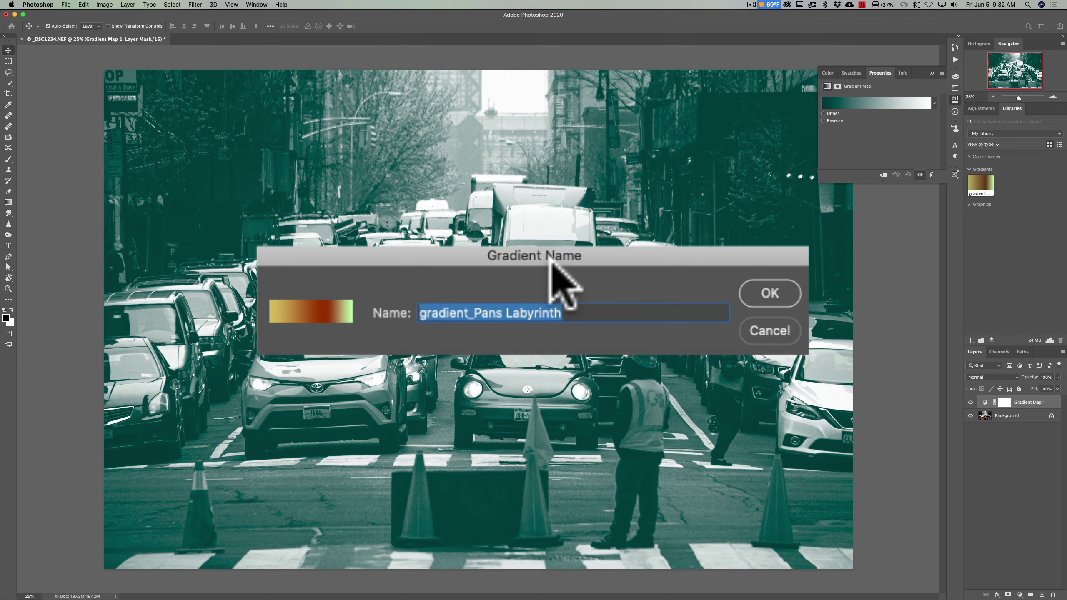
{"action": "left_click_drag", "start_coordinate": [477, 311], "coordinate": [424, 313]}
{"action": "key", "text": "BackSpace"}
{"action": "key", "text": "BackSpace"}
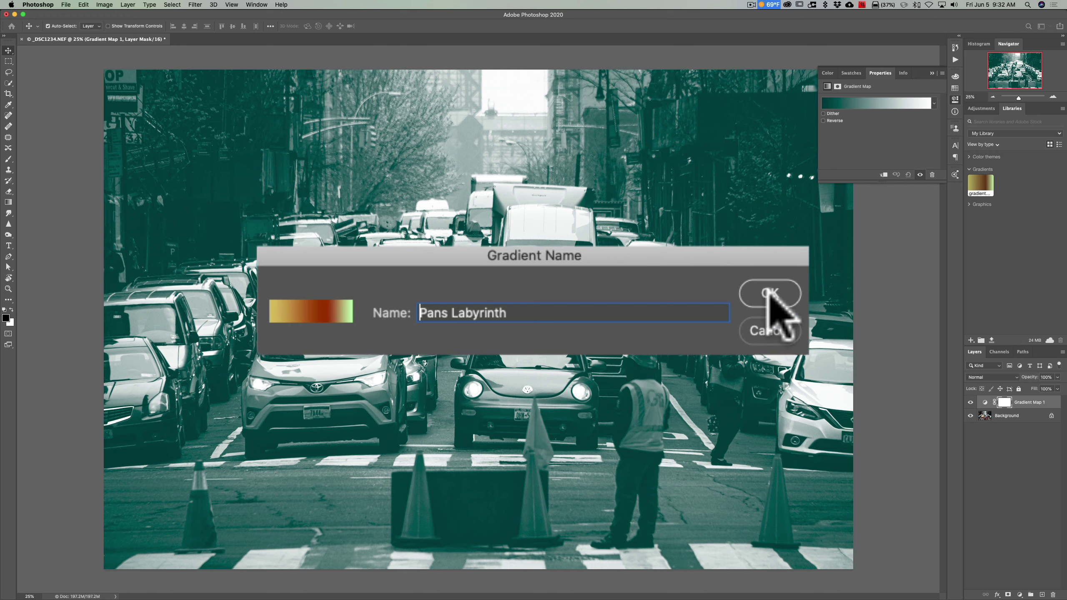
{"action": "left_click", "coordinate": [770, 293]}
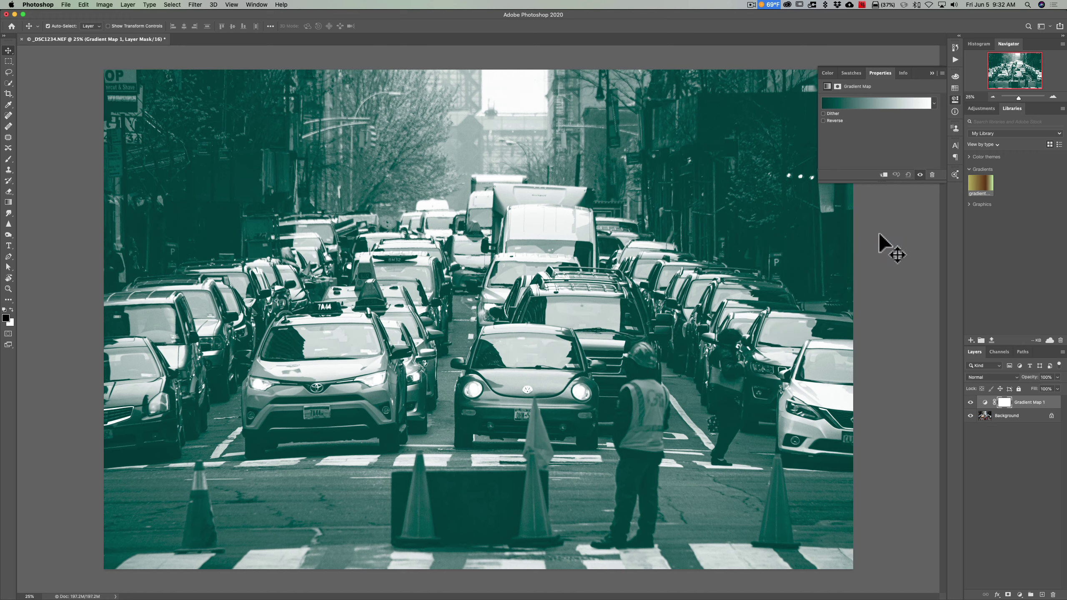
- Apply the Pans Labyrinth preset to Gradient Map 1's gradient
{"action": "left_click", "coordinate": [862, 101]}
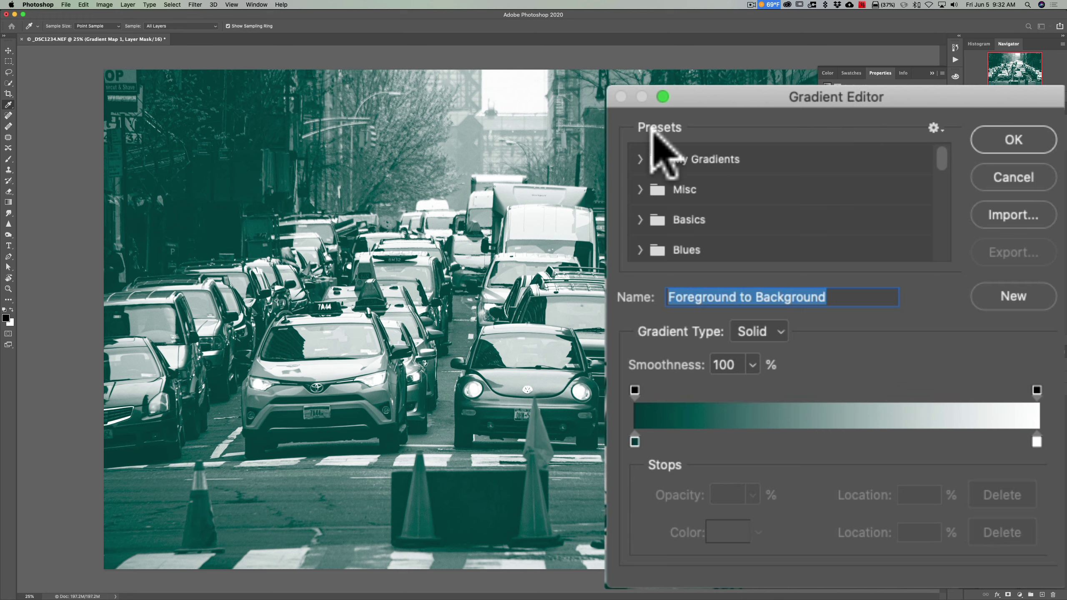
{"action": "scroll", "coordinate": [746, 214], "scroll_direction": "down", "scroll_amount": 10}
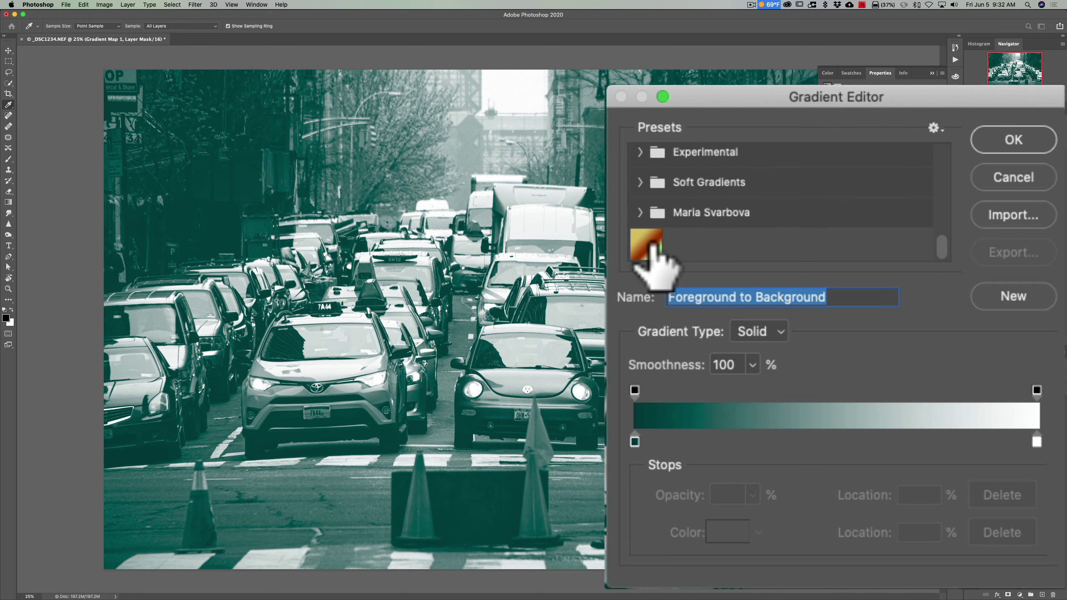
{"action": "left_click", "coordinate": [653, 249]}
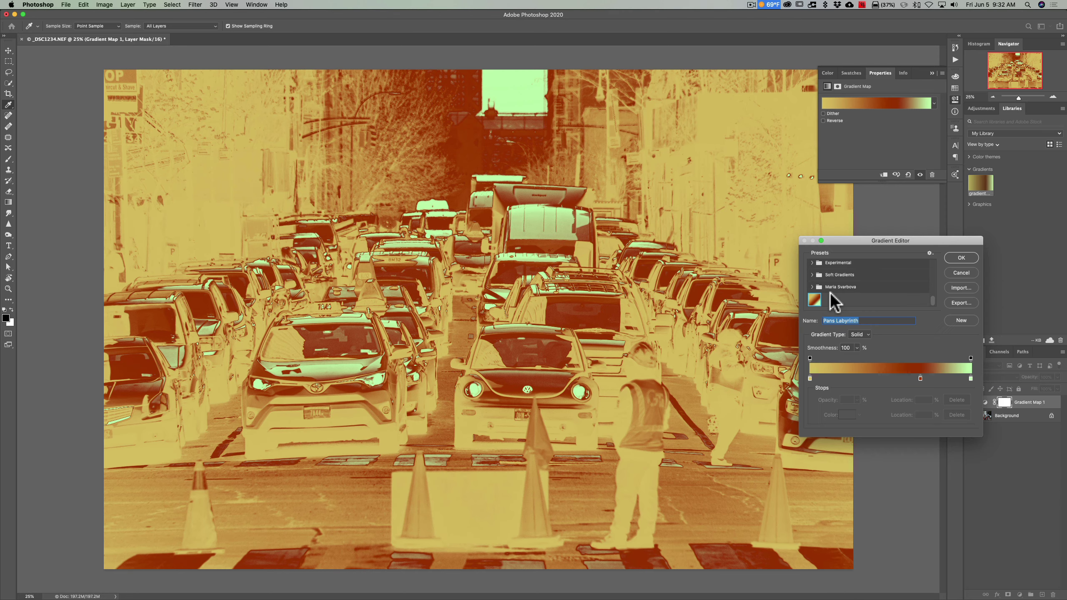
{"action": "left_click", "coordinate": [960, 258]}
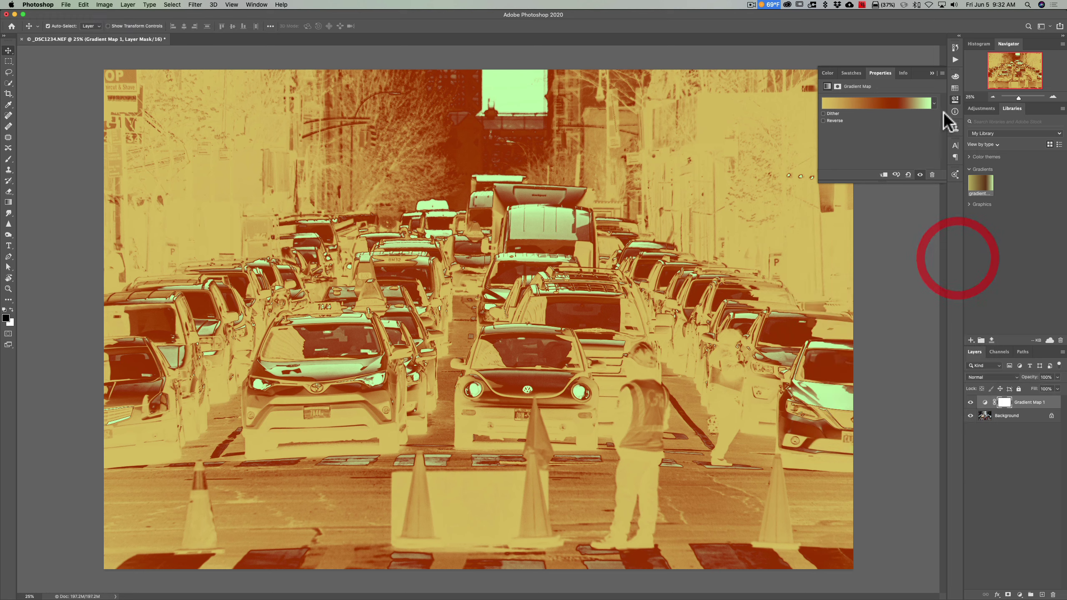
- Set Gradient Map 1 to Soft Light blending at 36% opacity
{"action": "left_click", "coordinate": [930, 73]}
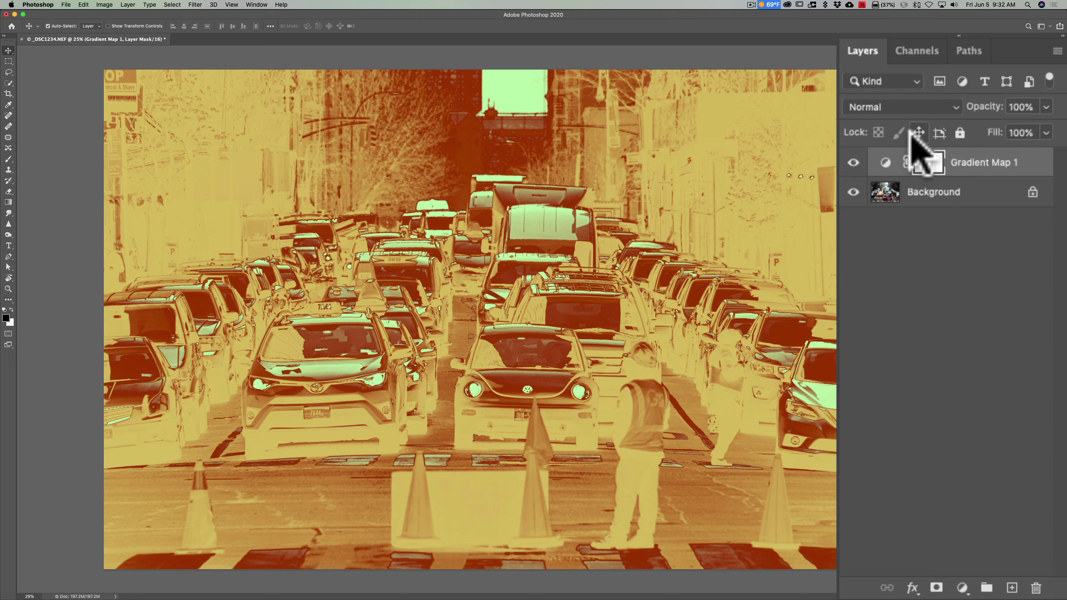
{"action": "left_click", "coordinate": [911, 105]}
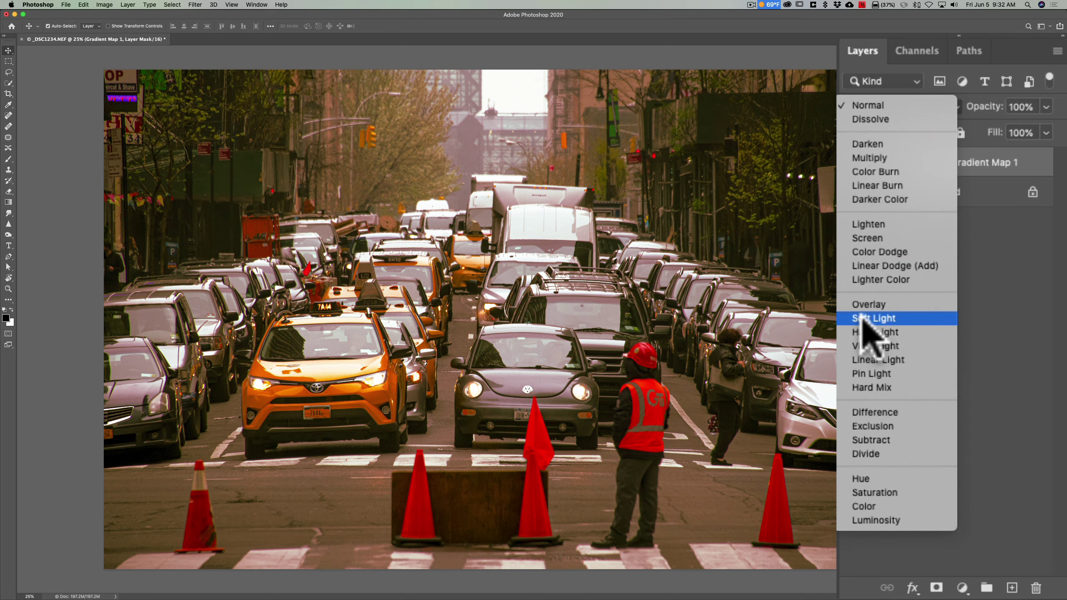
{"action": "left_click", "coordinate": [861, 320]}
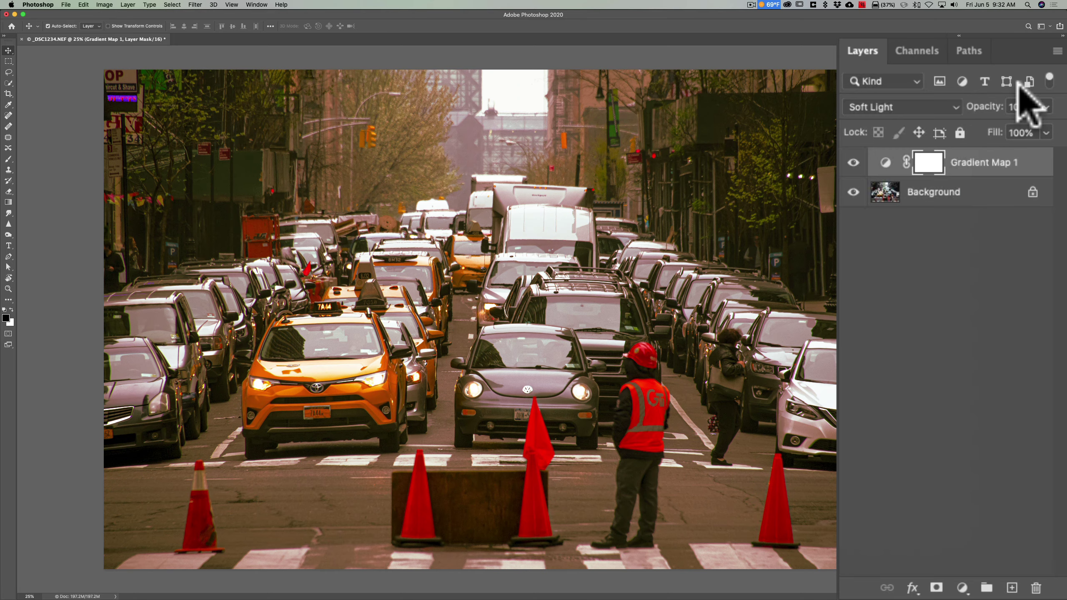
{"action": "left_click_drag", "start_coordinate": [985, 107], "coordinate": [924, 108]}
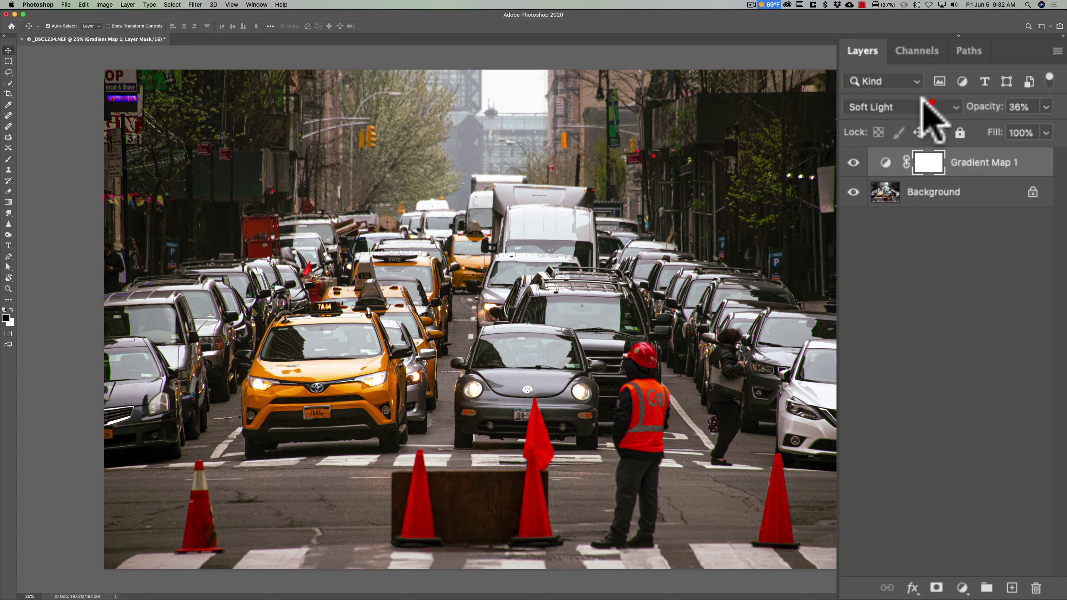
- Compare the grade on and off, raising Gradient Map 1's opacity from 36% to 40%
{"action": "left_click", "coordinate": [852, 162]}
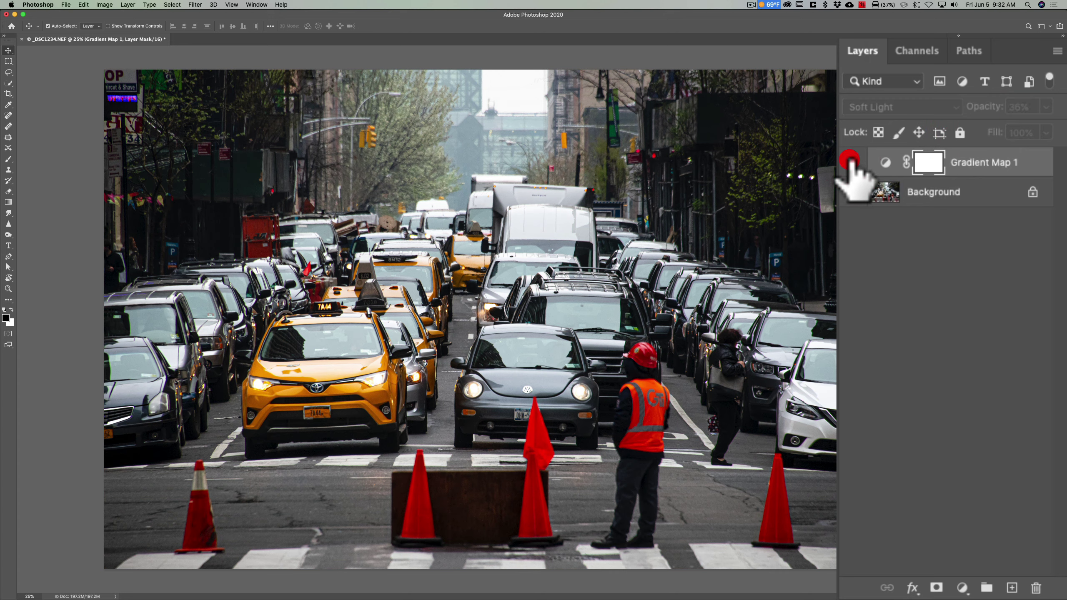
{"action": "left_click", "coordinate": [852, 162]}
{"action": "left_click", "coordinate": [853, 163]}
{"action": "left_click", "coordinate": [852, 162]}
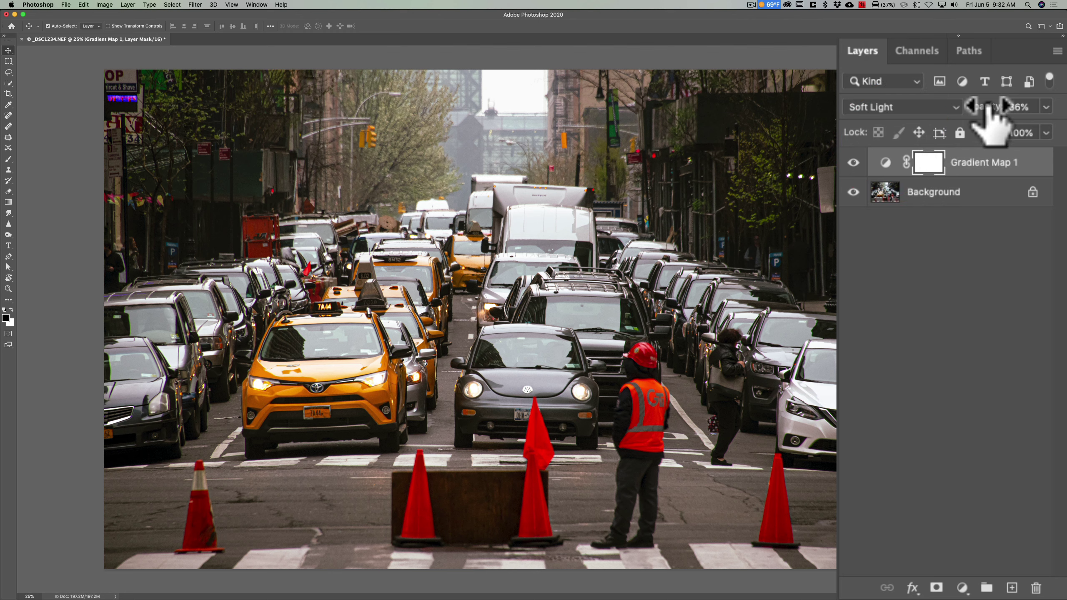
{"action": "left_click_drag", "start_coordinate": [988, 106], "coordinate": [994, 106]}
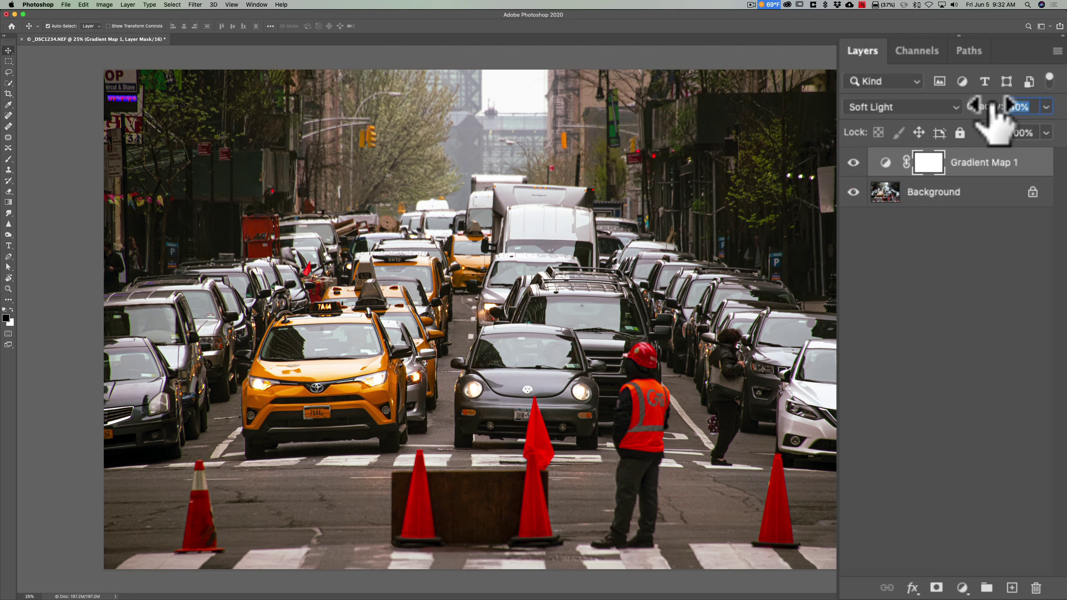
{"action": "left_click", "coordinate": [853, 163]}
{"action": "left_click", "coordinate": [853, 163]}
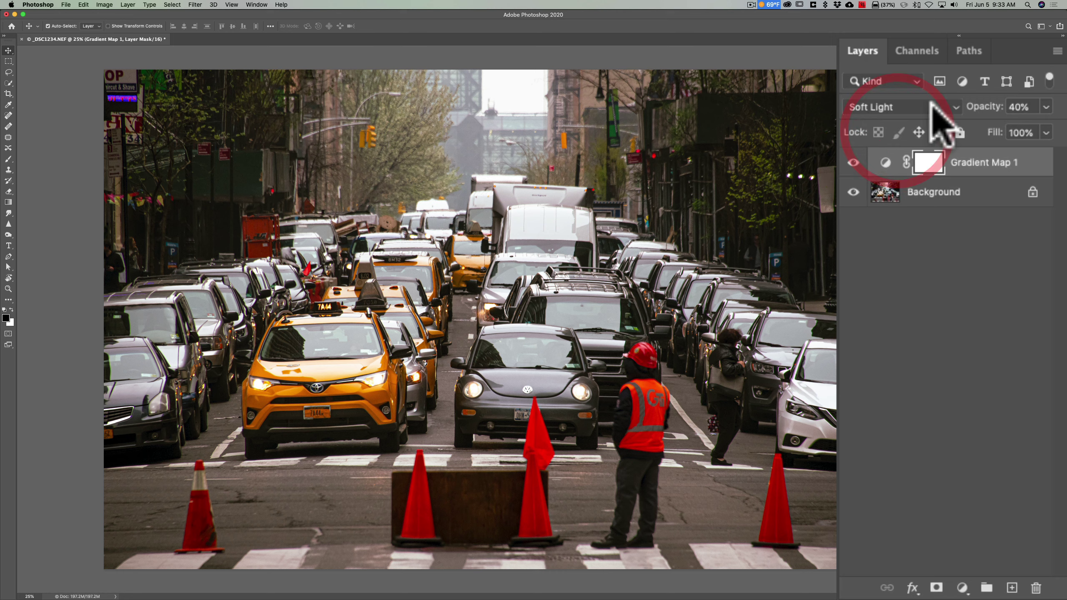